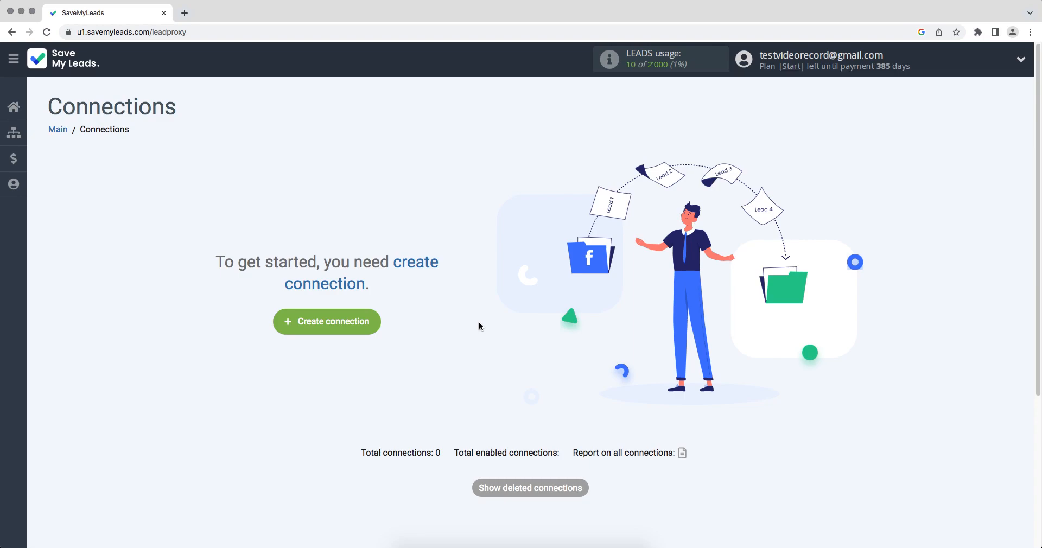
Create a new connection with Google Lead Form as the source and ActiveCampaign Create Contacts as the destination
click(295, 322)
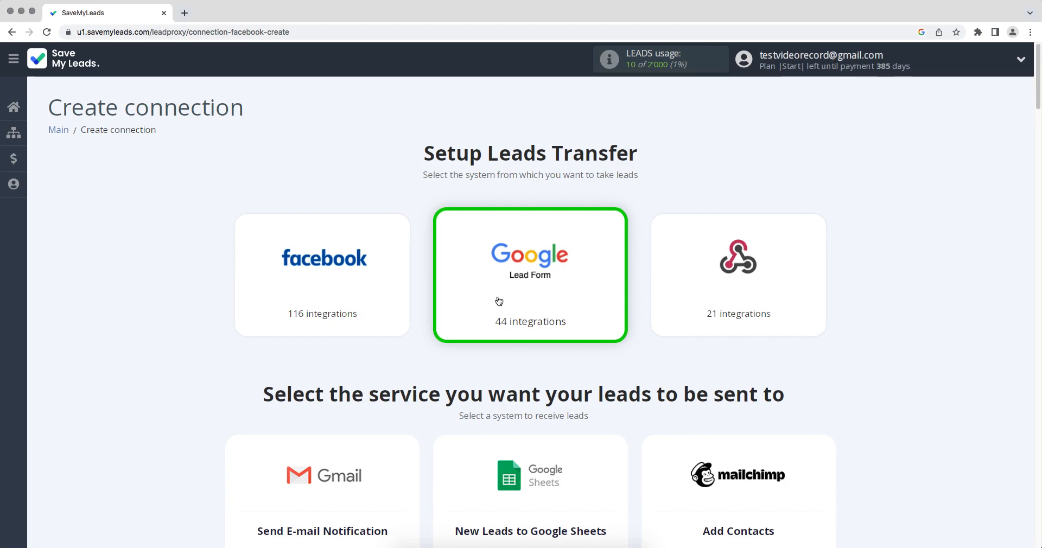
scroll(499, 301, down, 2)
scroll(499, 300, down, 14)
scroll(500, 300, down, 12)
scroll(500, 300, down, 10)
scroll(500, 300, down, 10)
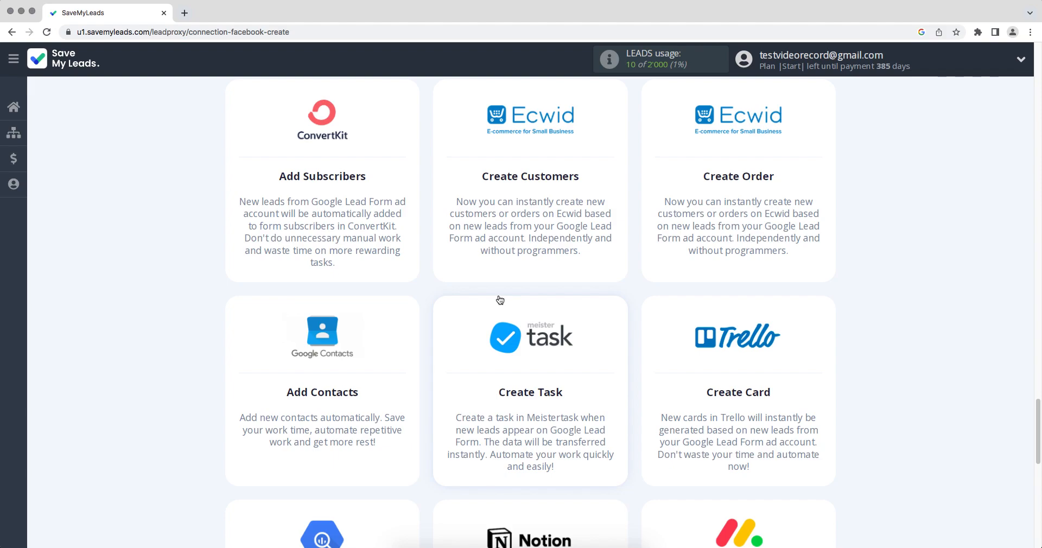
scroll(500, 300, up, 10)
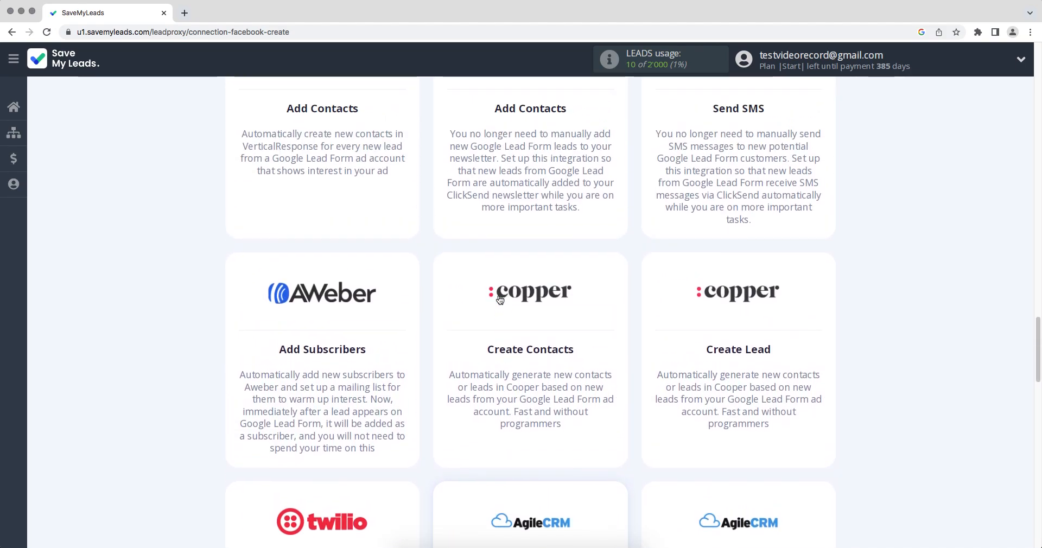
scroll(500, 300, up, 10)
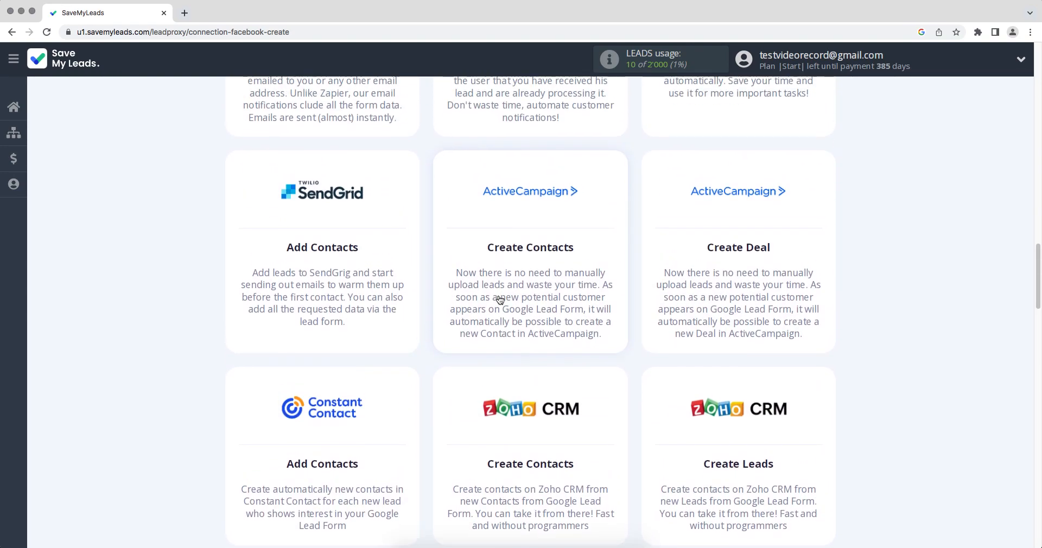
click(538, 237)
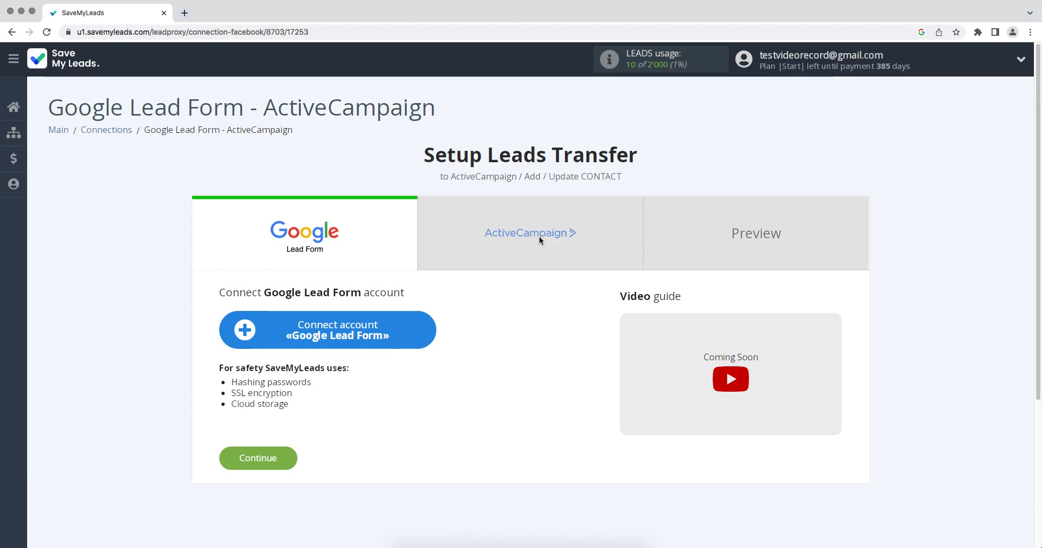
Connect a Google Lead Form account with its default name and select it as the source account
click(360, 327)
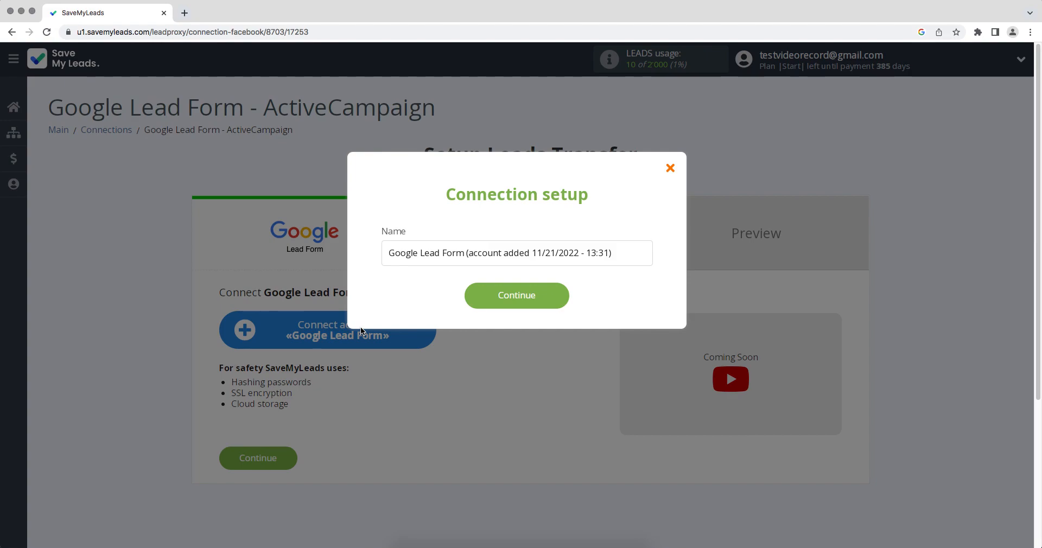
click(499, 299)
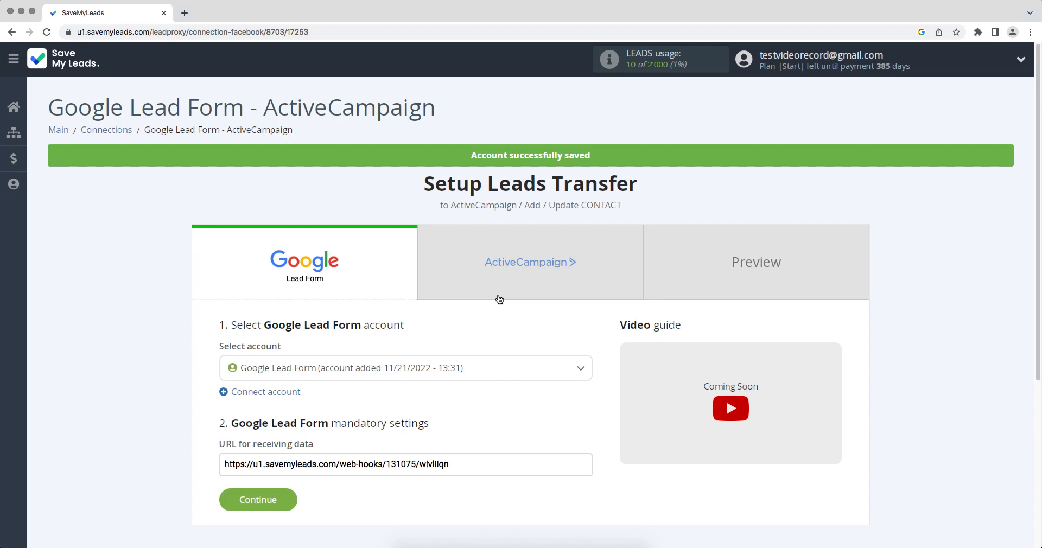
click(485, 369)
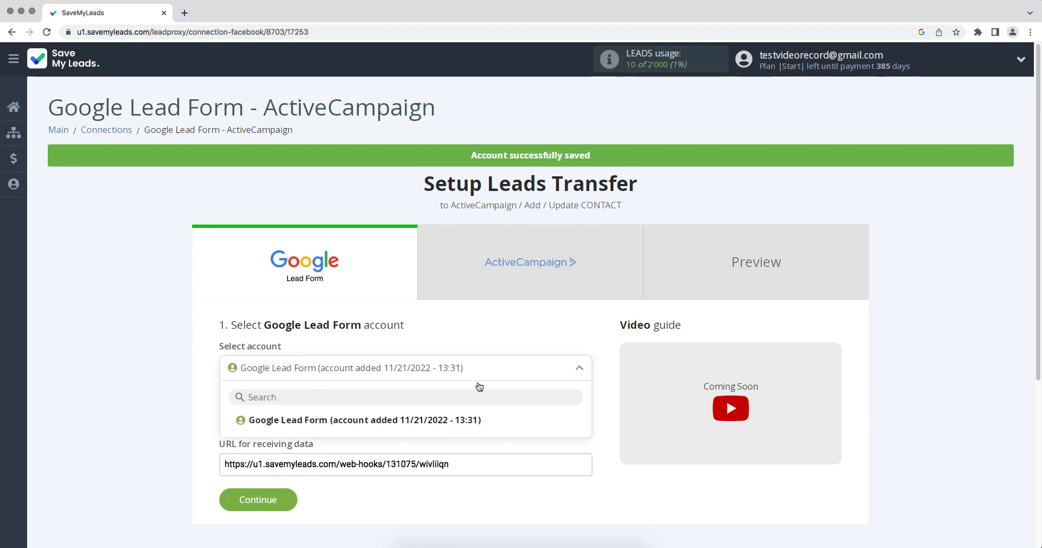
click(472, 420)
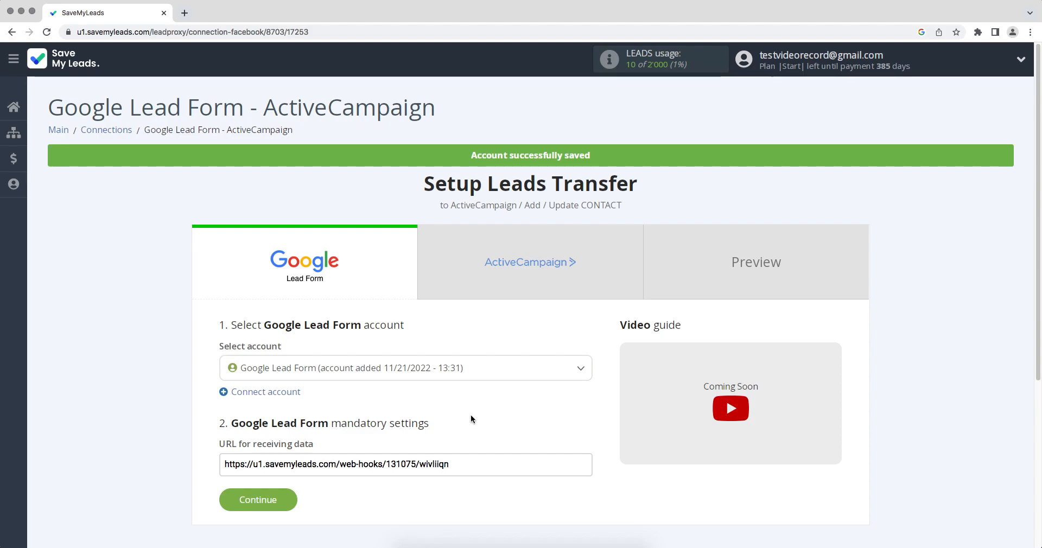
Copy the URL for receiving data from the Google Lead Form settings
click(464, 464)
drag(465, 464, 224, 466)
right_click(248, 465)
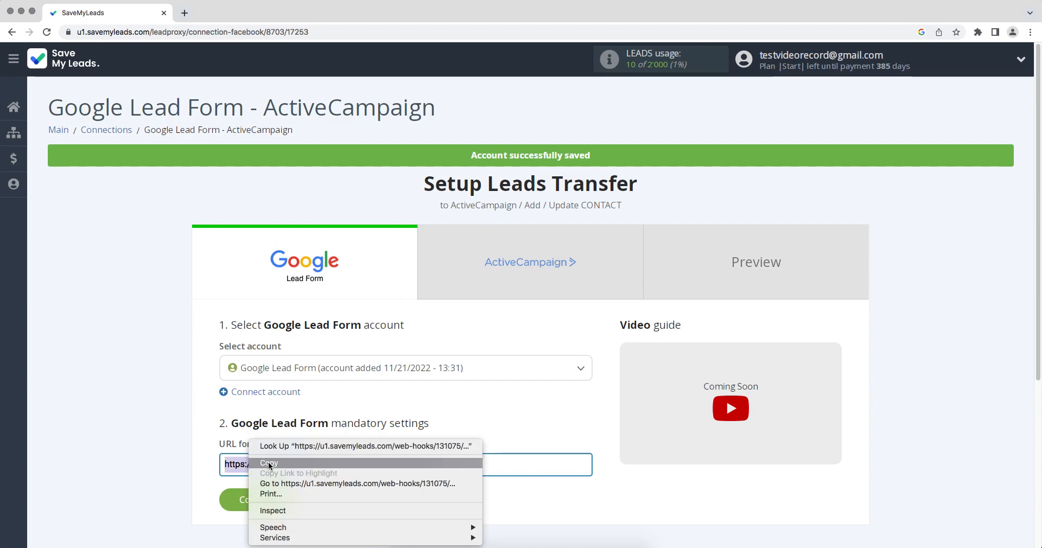
click(269, 465)
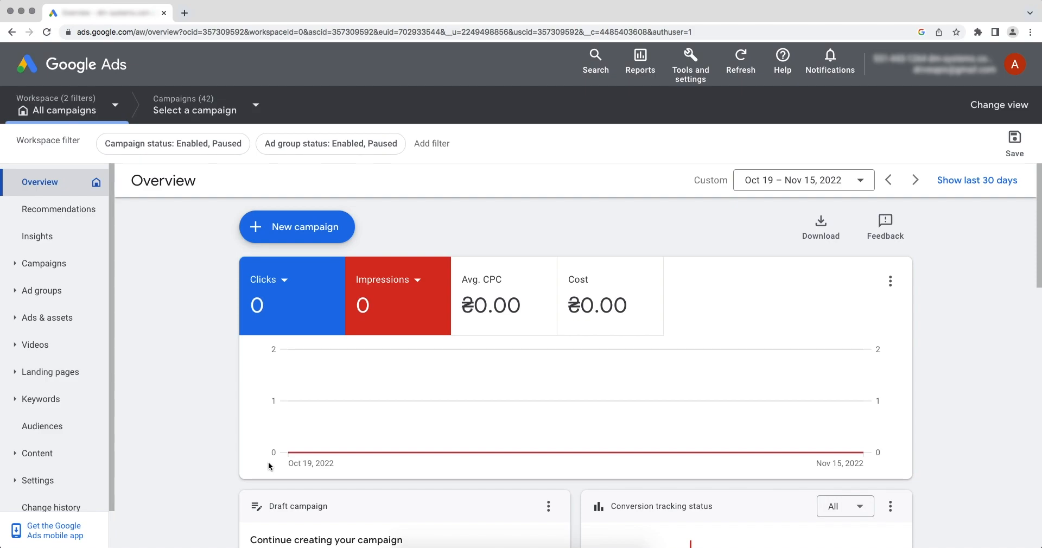
In Google Ads, open the lead form assets and open the Google Lead Form asset for editing
click(53, 329)
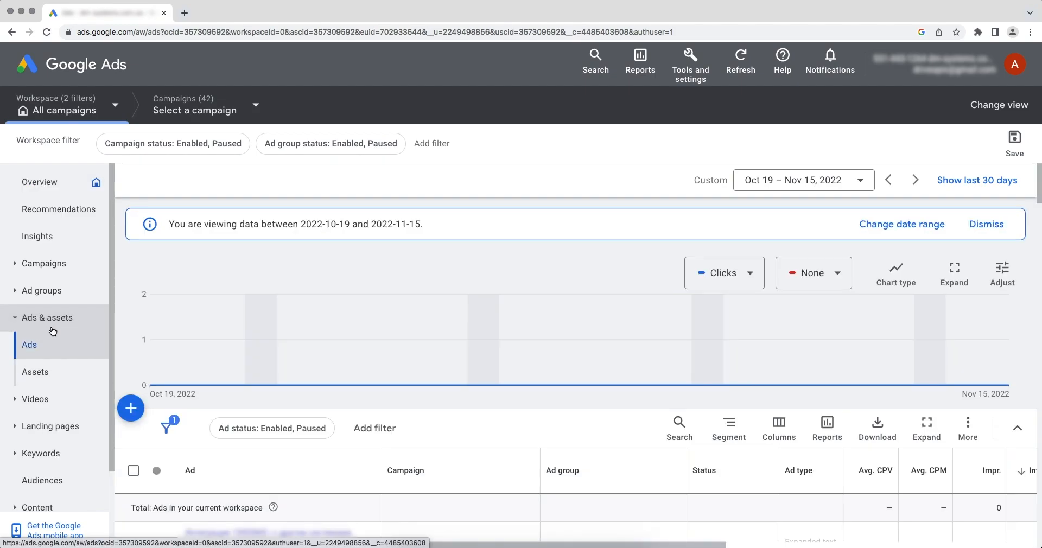
click(44, 374)
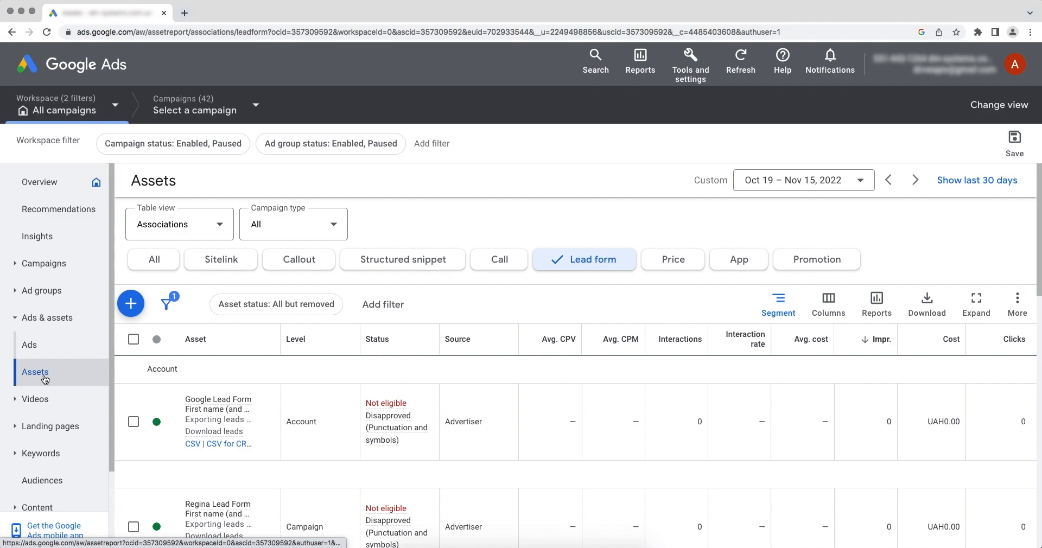
click(208, 418)
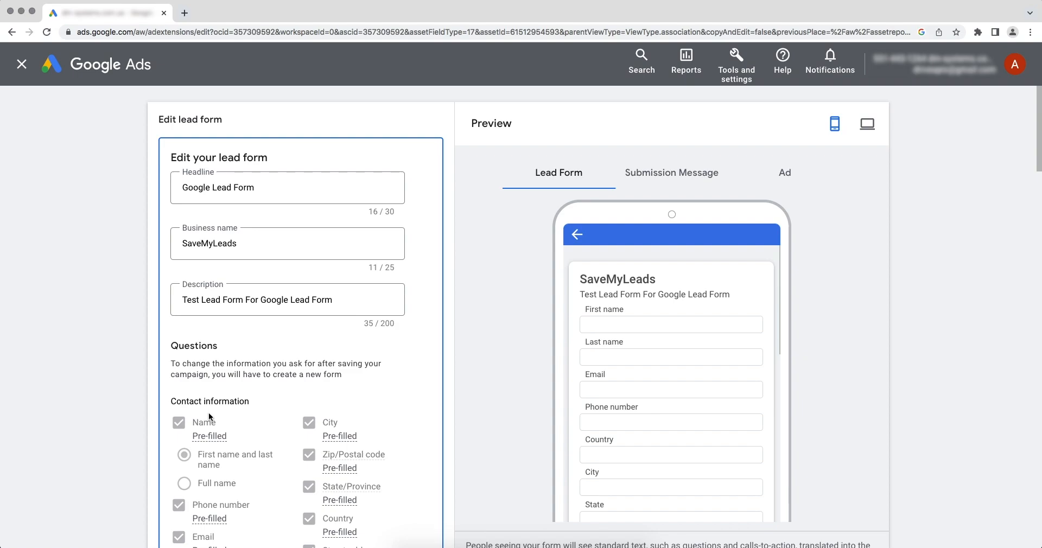
Expand the other data integration options in the lead form's export leads section
scroll(208, 412, down, 15)
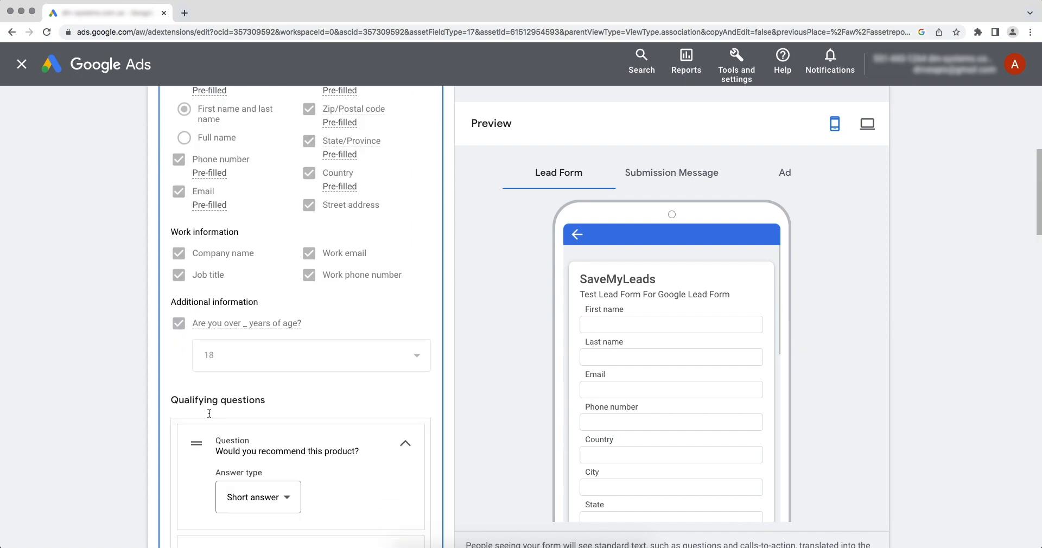
scroll(208, 417, down, 12)
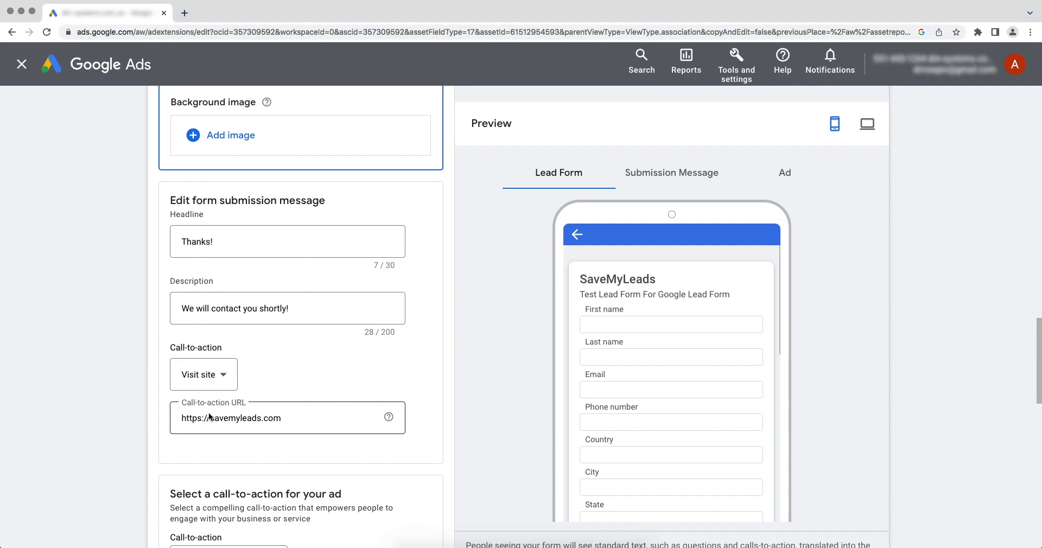
scroll(209, 412, down, 10)
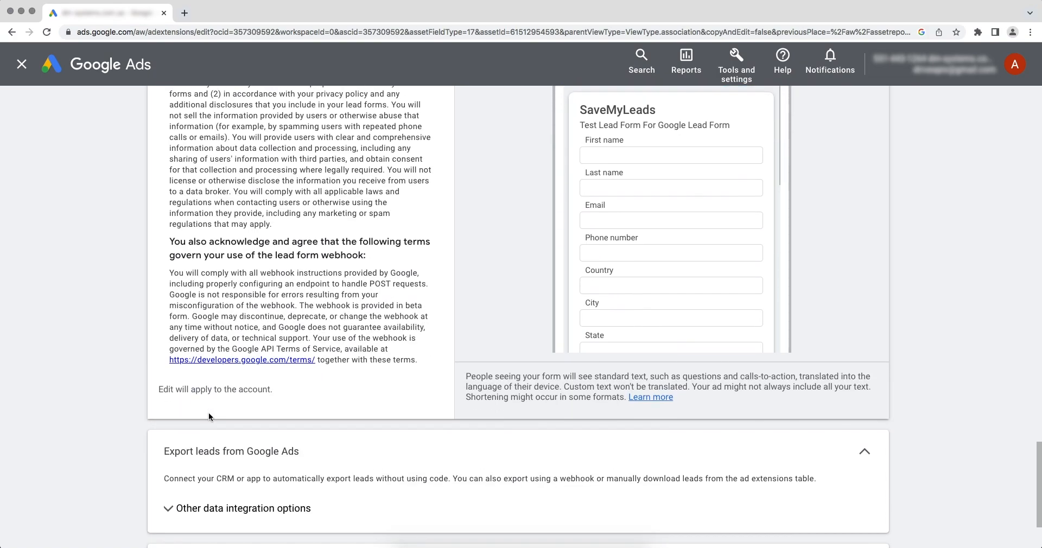
click(186, 401)
scroll(185, 401, down, 3)
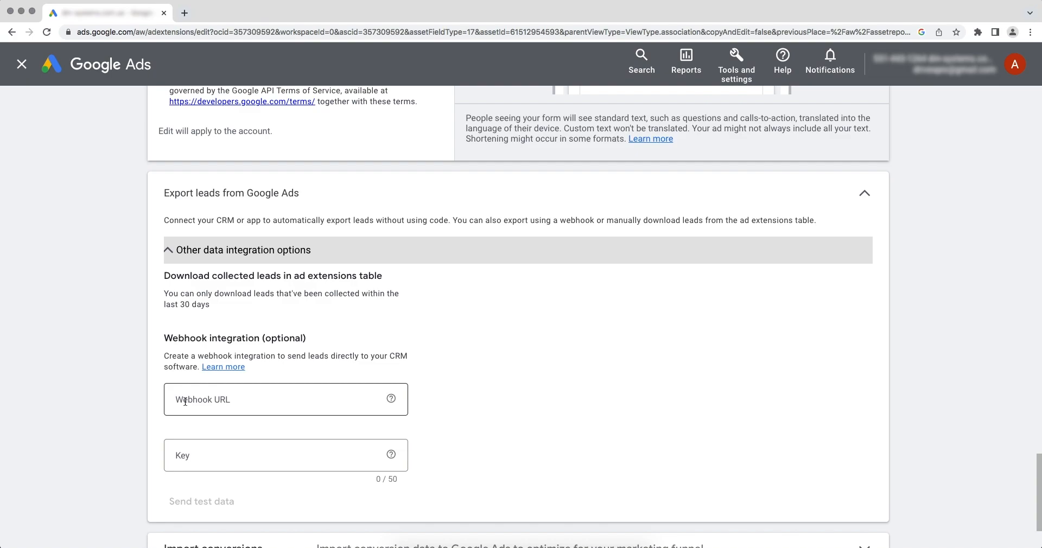
Paste the SaveMyLeads webhook URL into Webhook URL and copy its final segment into the webhook Key field
right_click(222, 404)
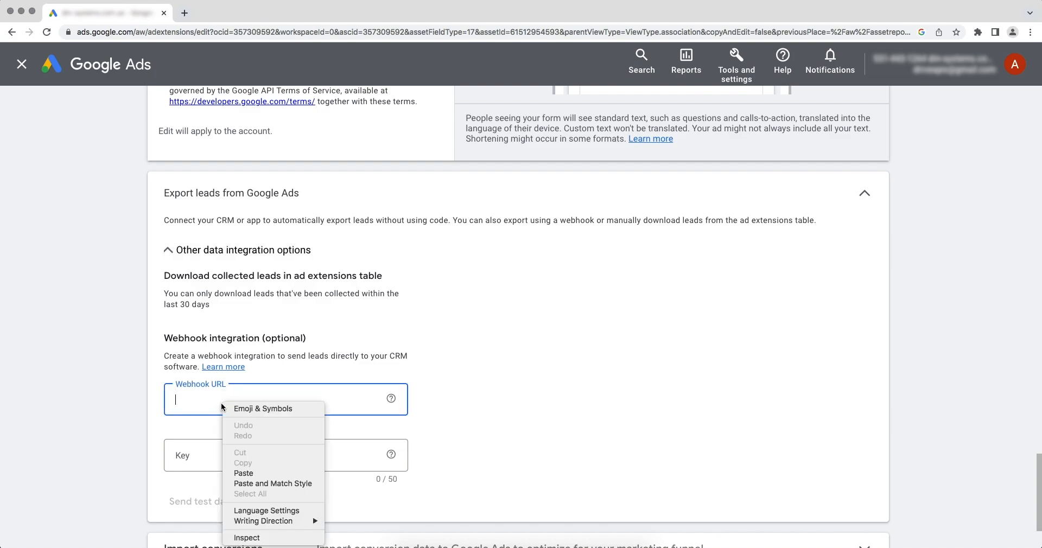
click(242, 473)
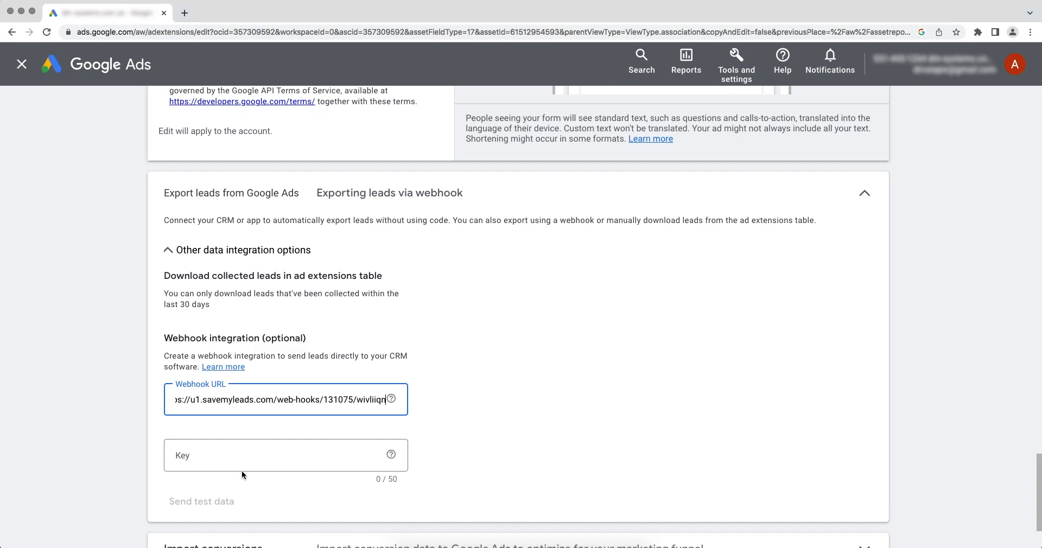
drag(356, 403, 392, 402)
right_click(378, 401)
click(395, 409)
right_click(238, 456)
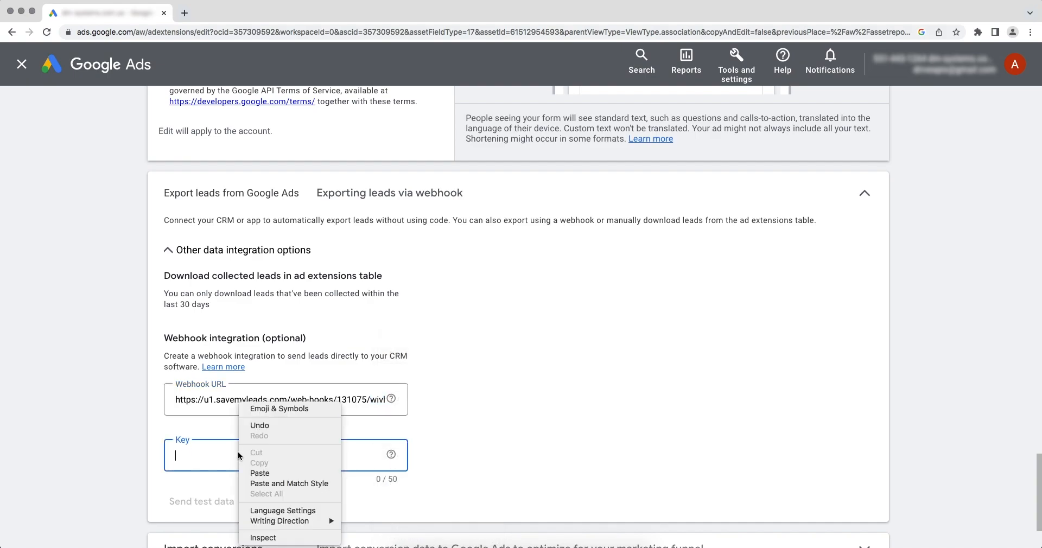
click(256, 473)
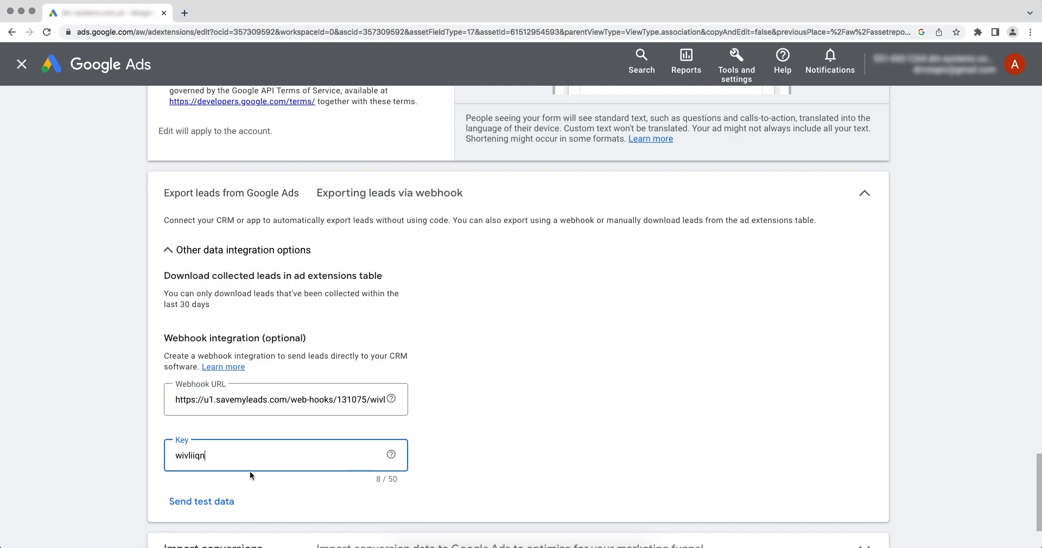
Send test data through the webhook and save the lead form
click(209, 500)
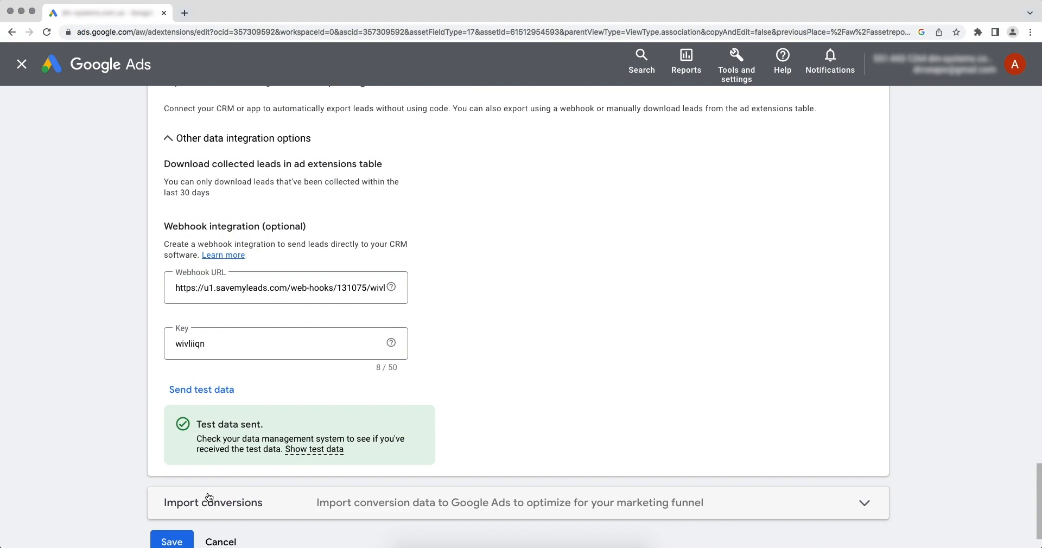
scroll(208, 498, down, 2)
click(164, 490)
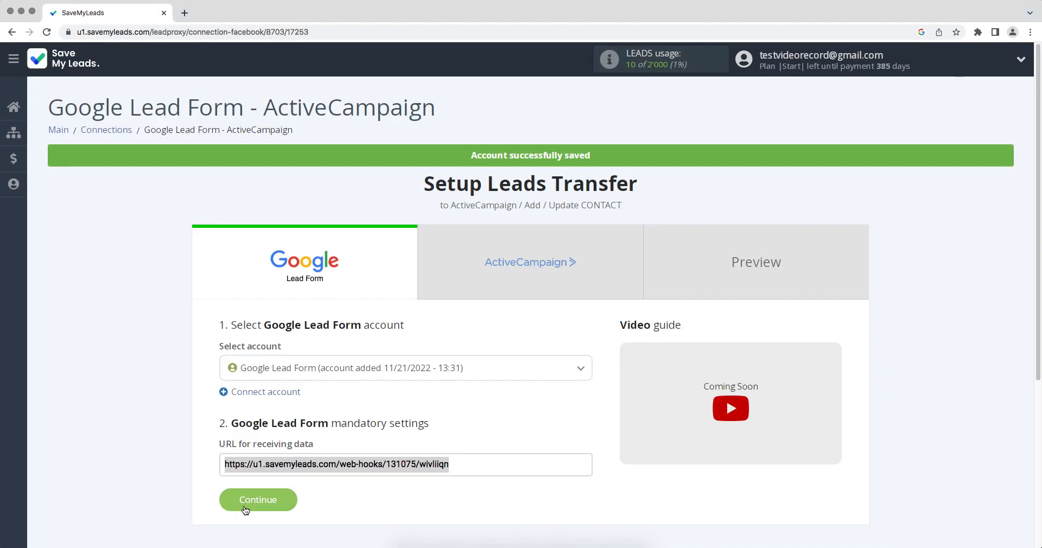
Continue to the ActiveCampaign step in SaveMyLeads and start connecting an ActiveCampaign account
click(246, 510)
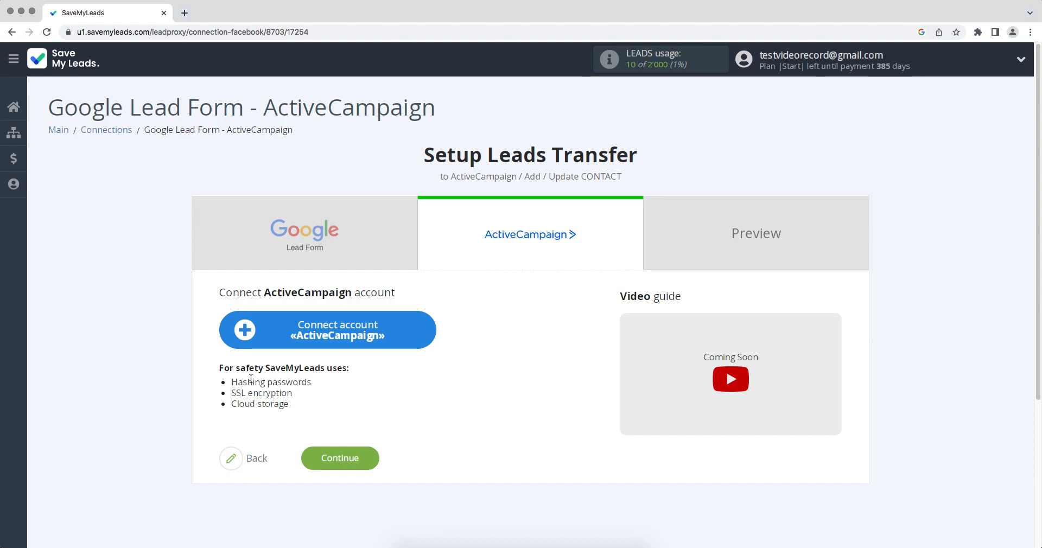
click(251, 342)
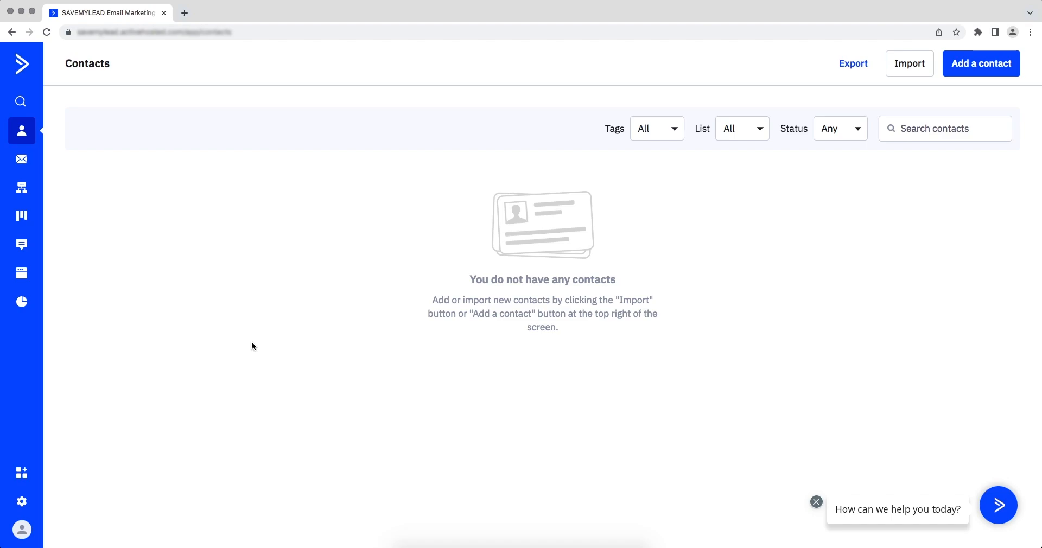
Copy the API URL from ActiveCampaign's Developer settings and paste it into the API Domain field of the connection setup
click(22, 501)
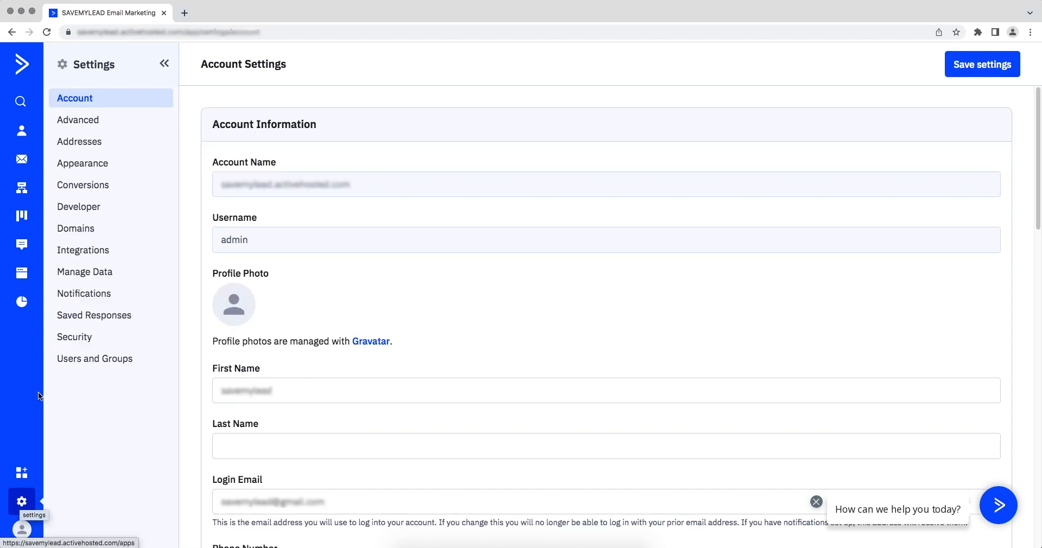
click(78, 213)
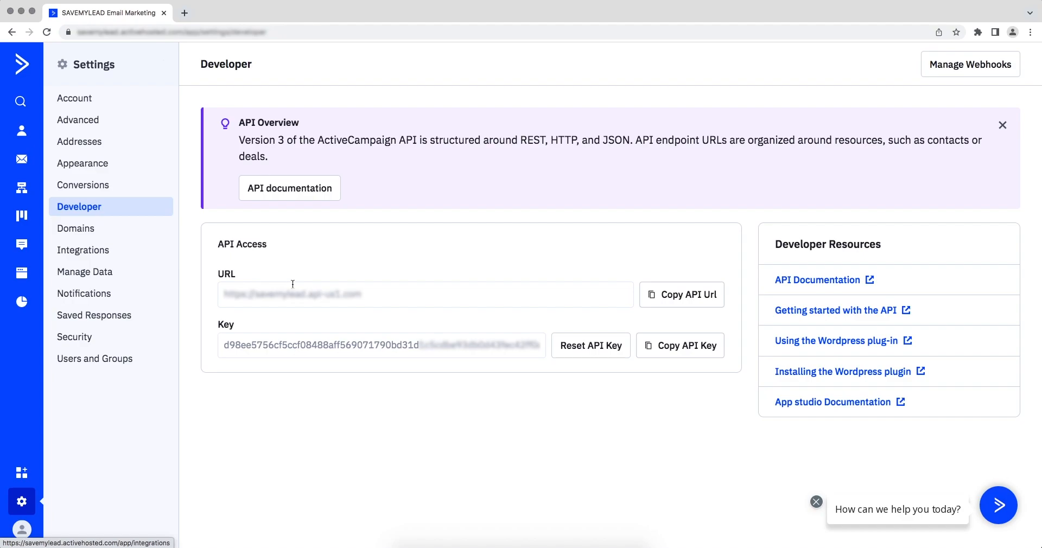
drag(363, 294, 223, 294)
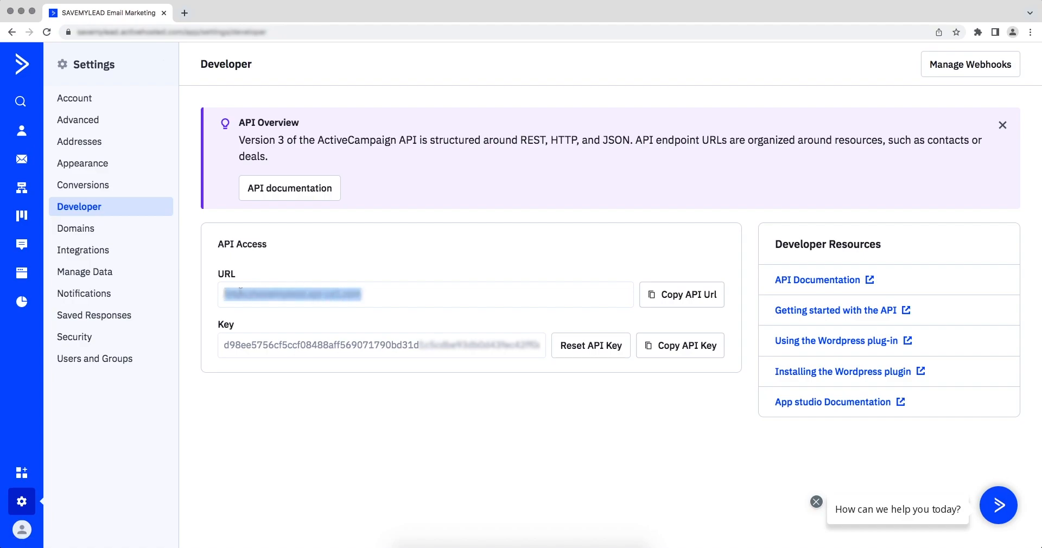
right_click(241, 292)
click(259, 314)
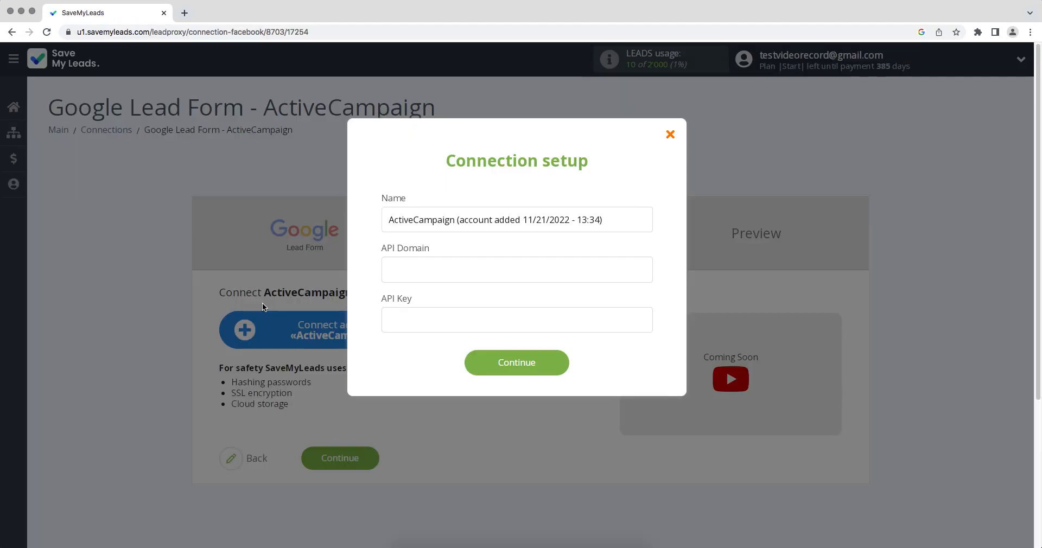
right_click(404, 270)
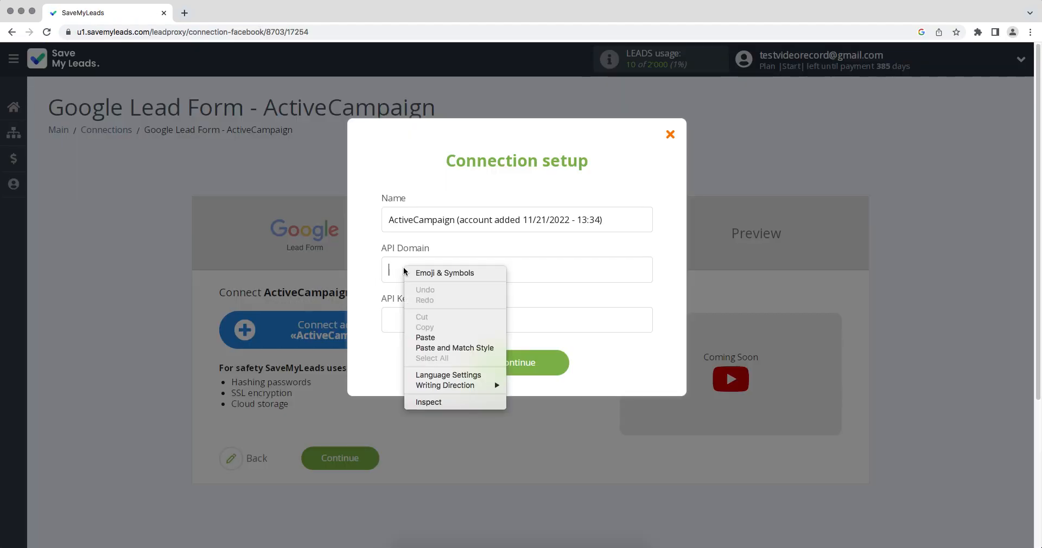
click(424, 337)
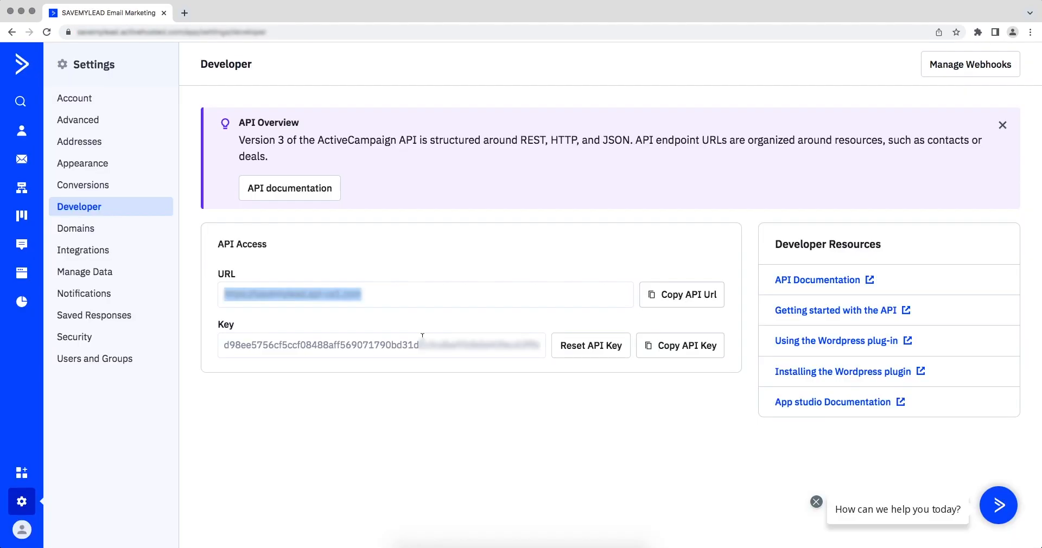
Copy the ActiveCampaign API key into the API Key field and confirm the connection setup
drag(225, 345, 540, 346)
right_click(524, 345)
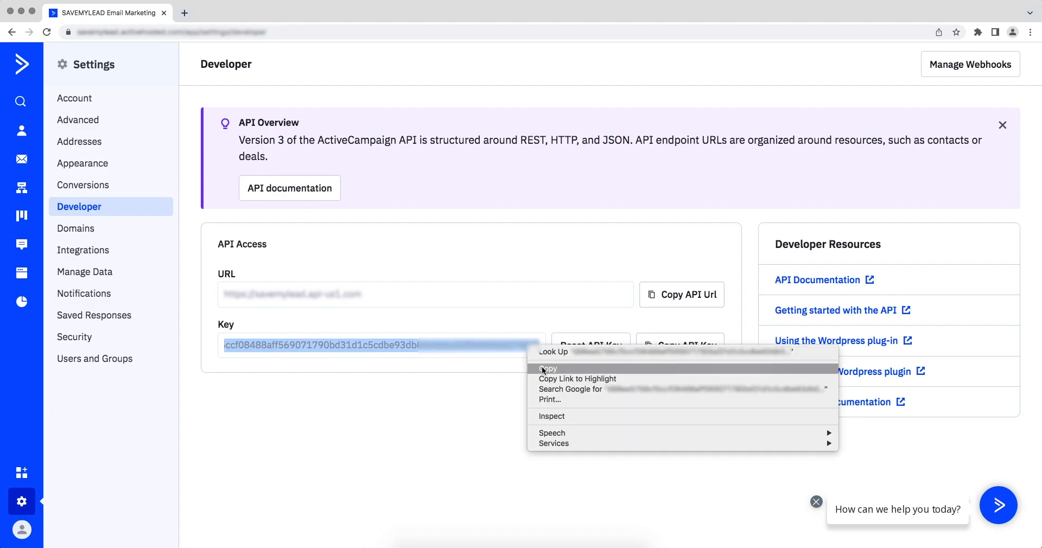
click(543, 369)
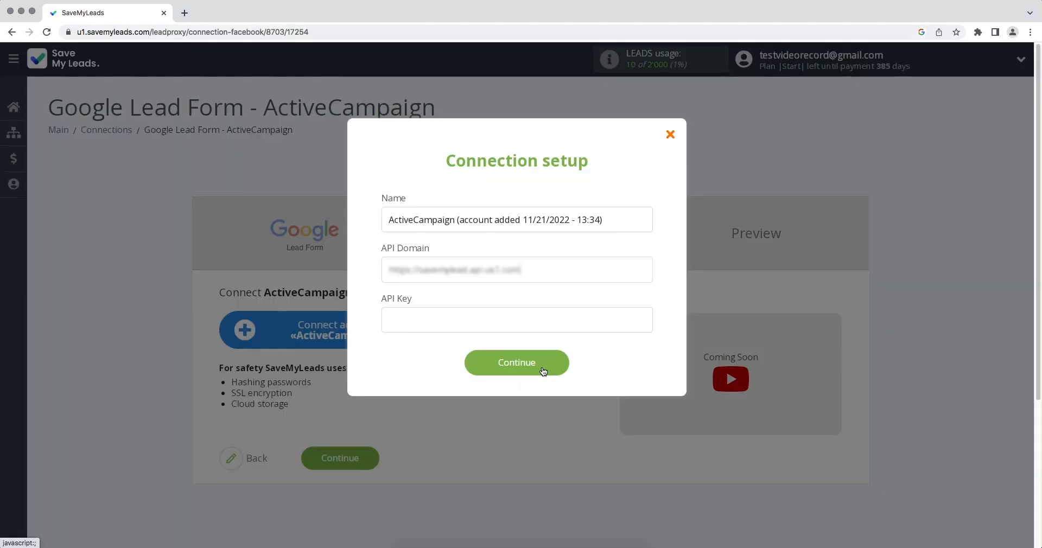
right_click(456, 320)
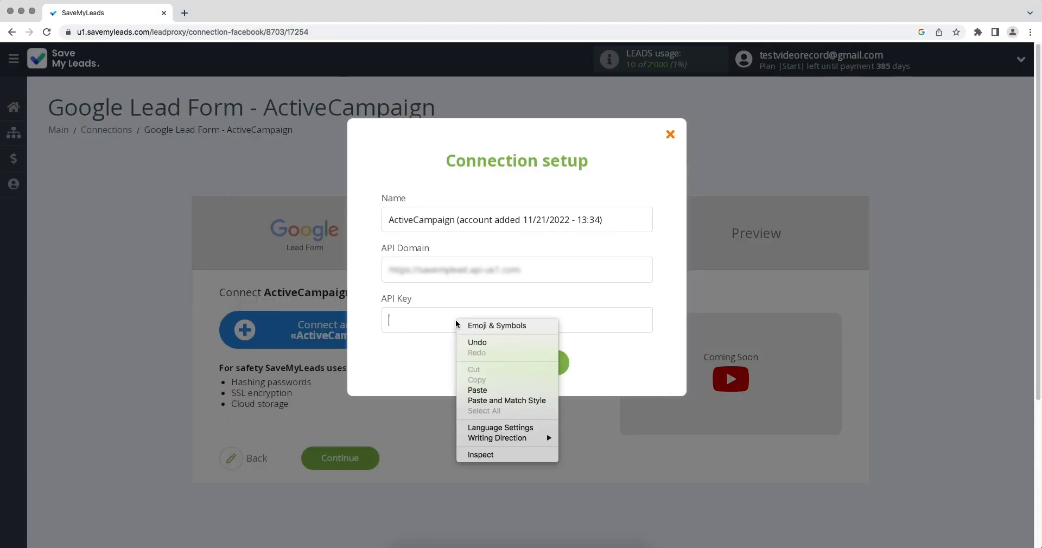
click(477, 390)
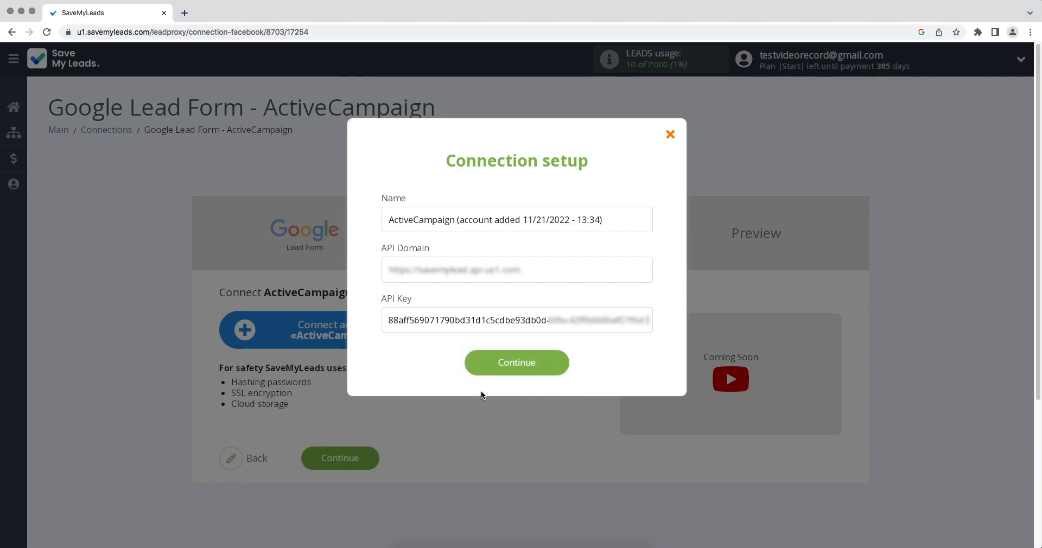
click(506, 368)
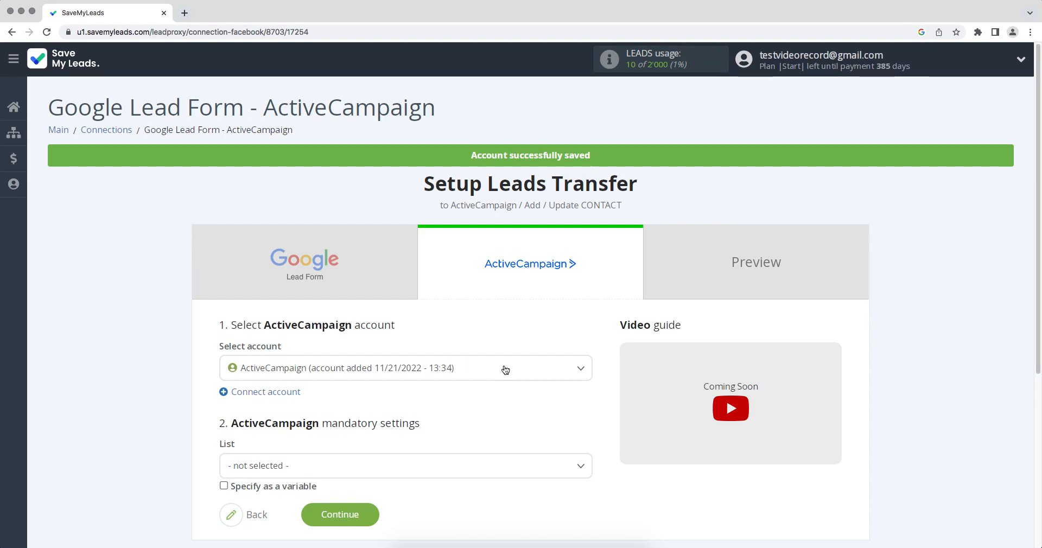
Choose Master Contact List as the ActiveCampaign list for the new contacts
click(452, 370)
click(451, 421)
click(449, 471)
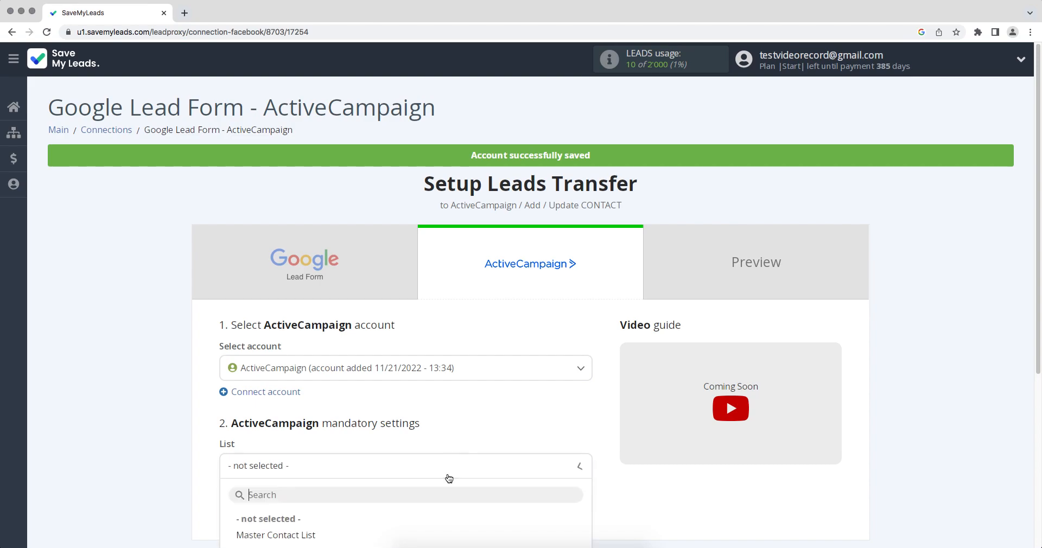
click(293, 500)
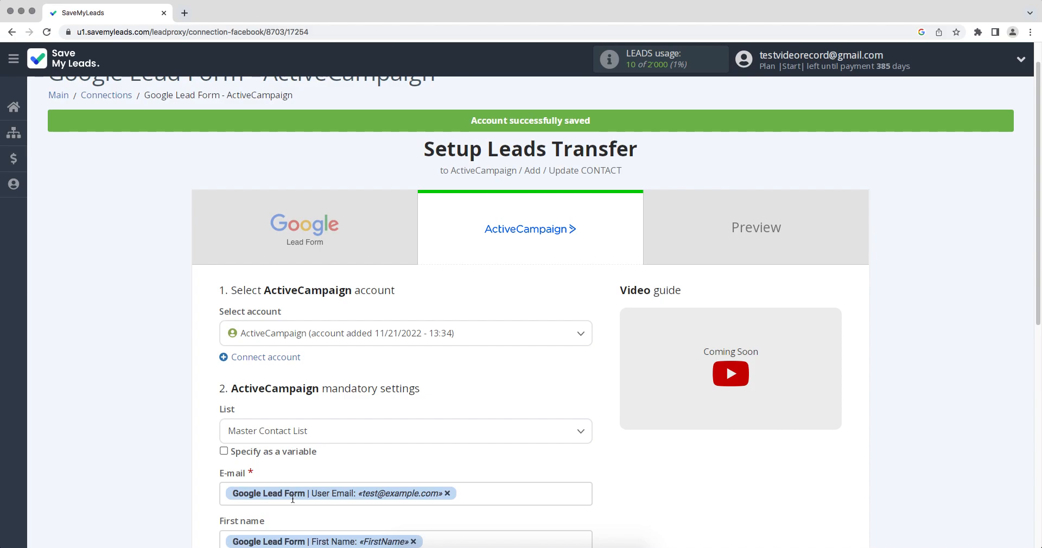
Review the available variables for the First name field, keep the default field mappings, and continue to the preview
scroll(293, 498, down, 5)
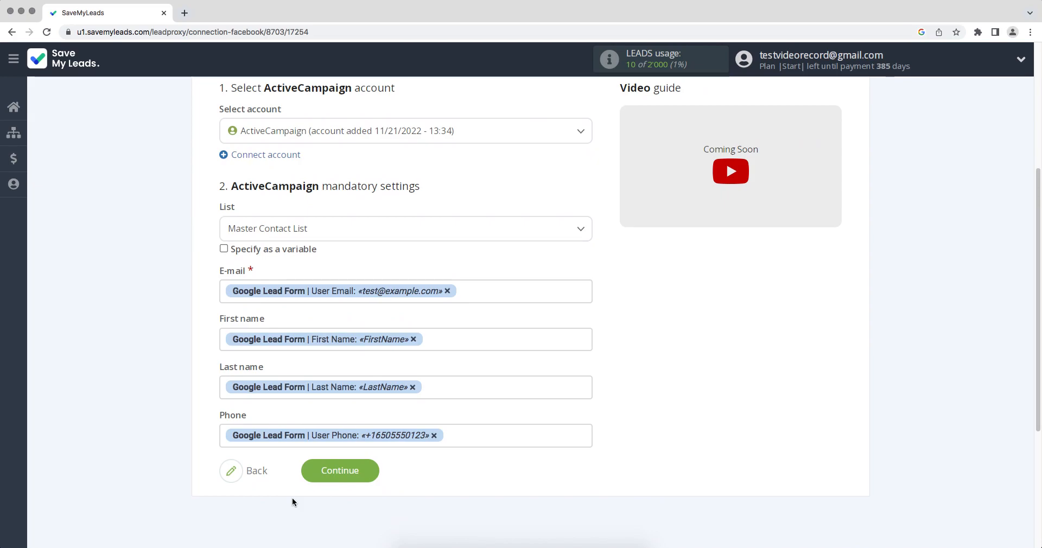
click(466, 340)
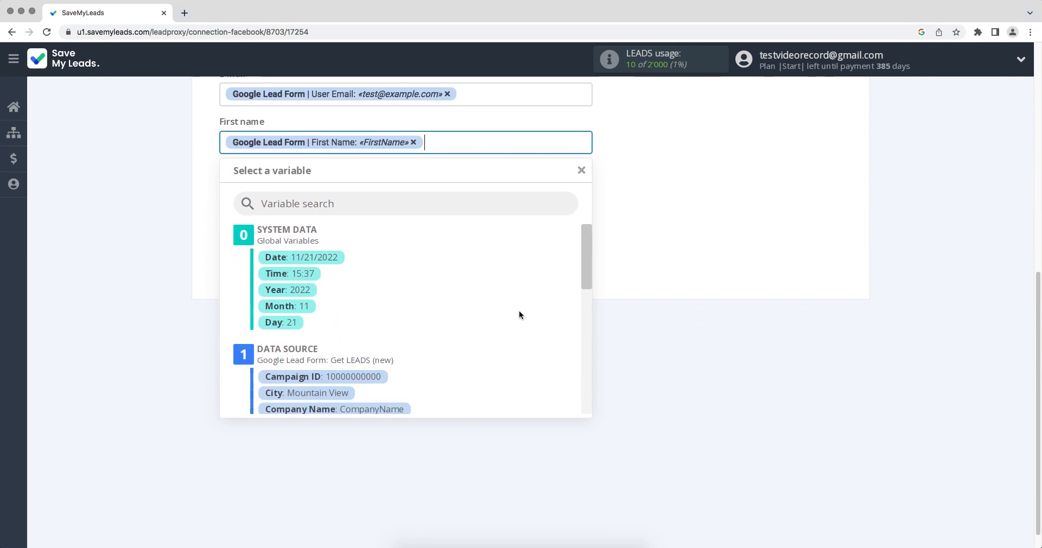
drag(585, 247, 588, 288)
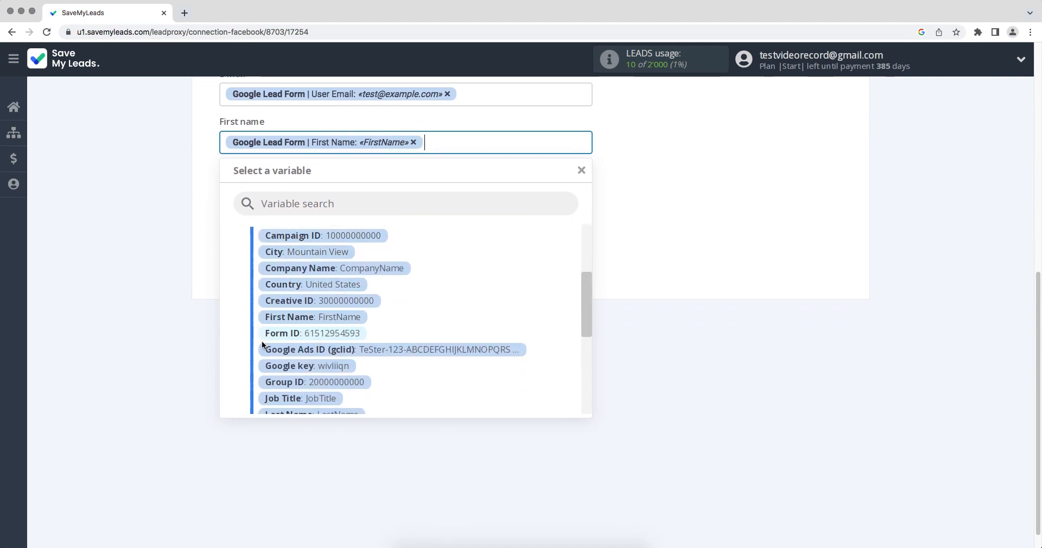
click(639, 358)
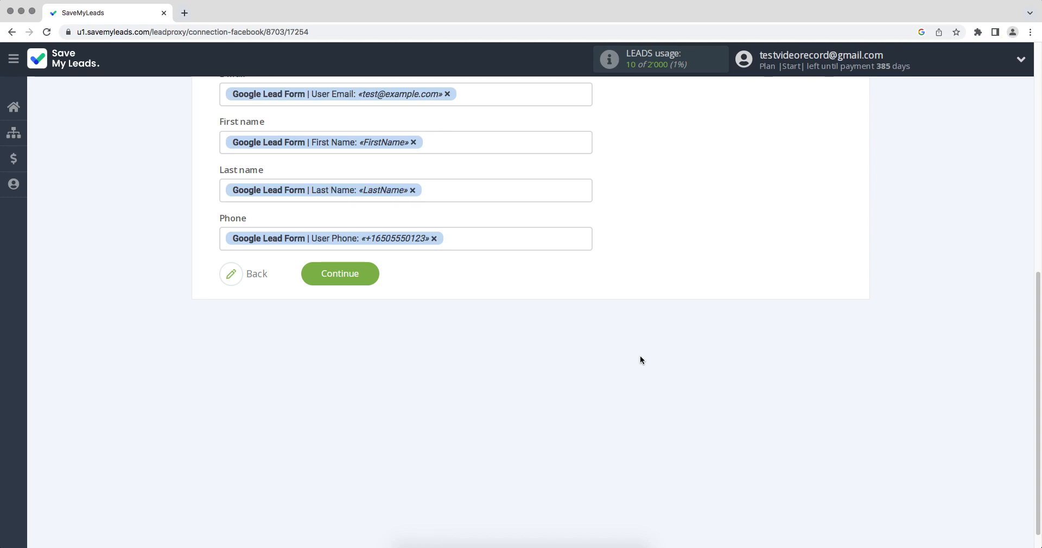
click(335, 274)
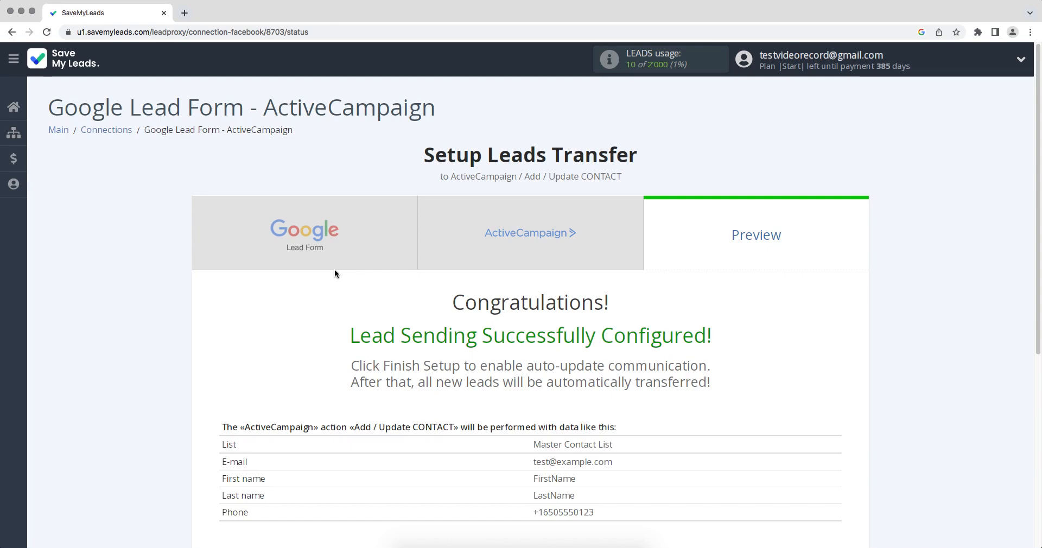
Send test data to ActiveCampaign and open the created contact in the ActiveCampaign contacts list
scroll(334, 271, down, 3)
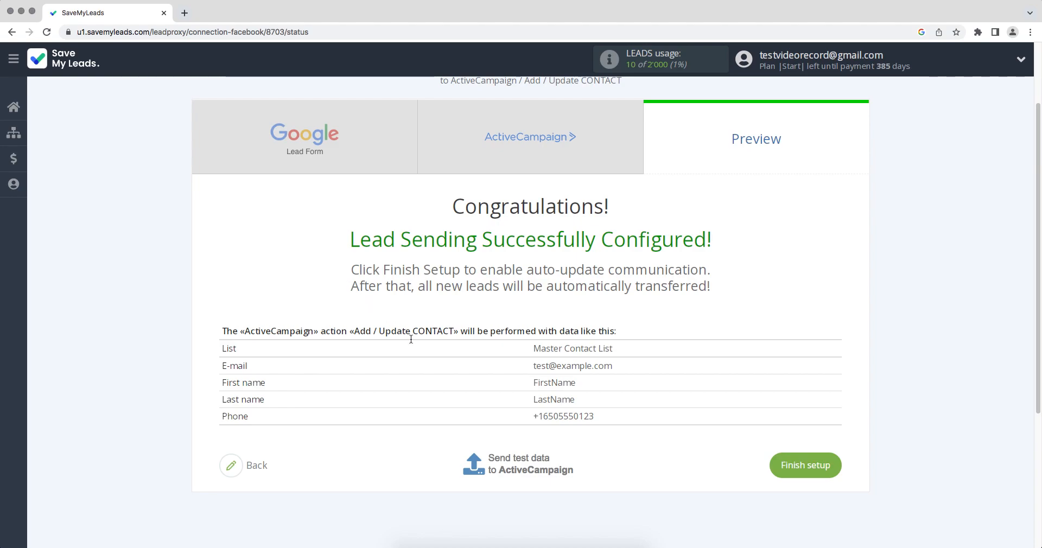
click(509, 461)
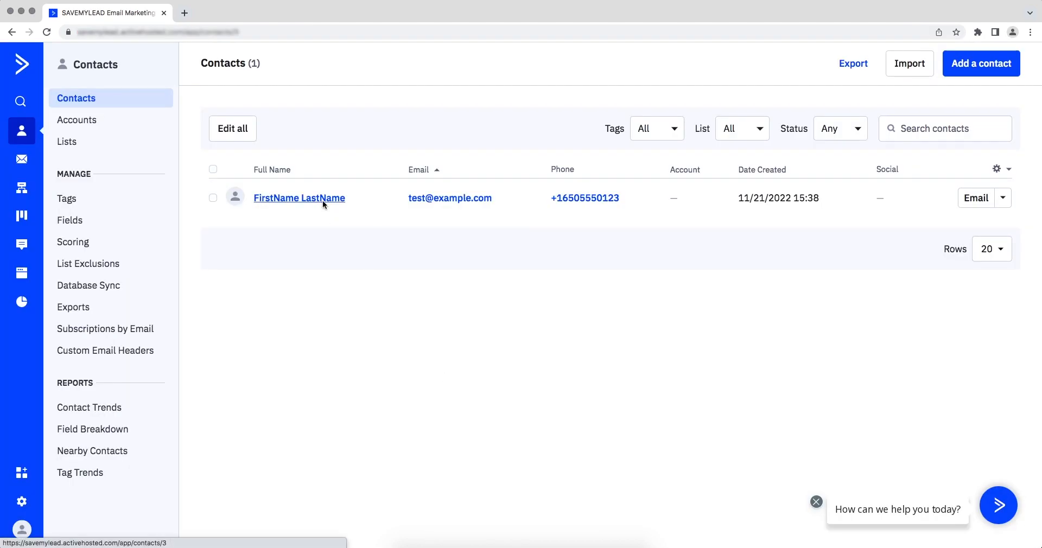
click(322, 200)
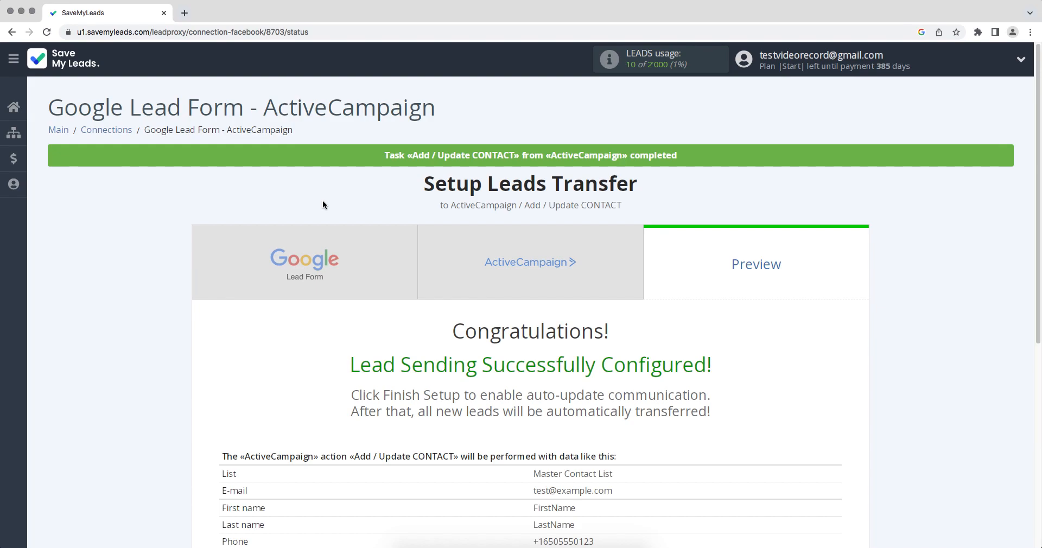
Finish the leads transfer setup for the connection
scroll(323, 204, down, 3)
click(788, 439)
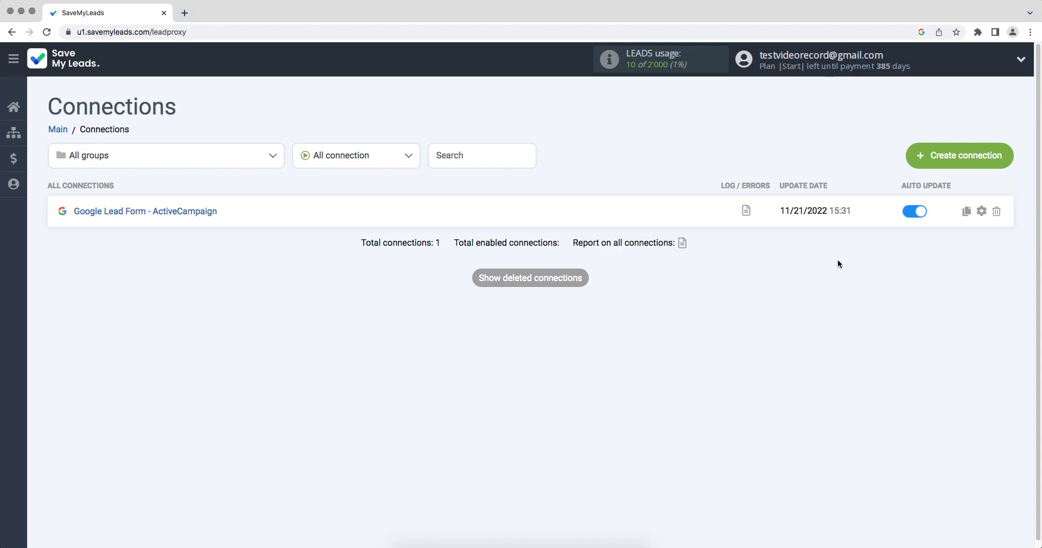
Open the connection's settings and rename it to Google Lead Form - ActiveCampaign 11/21/2022
click(981, 211)
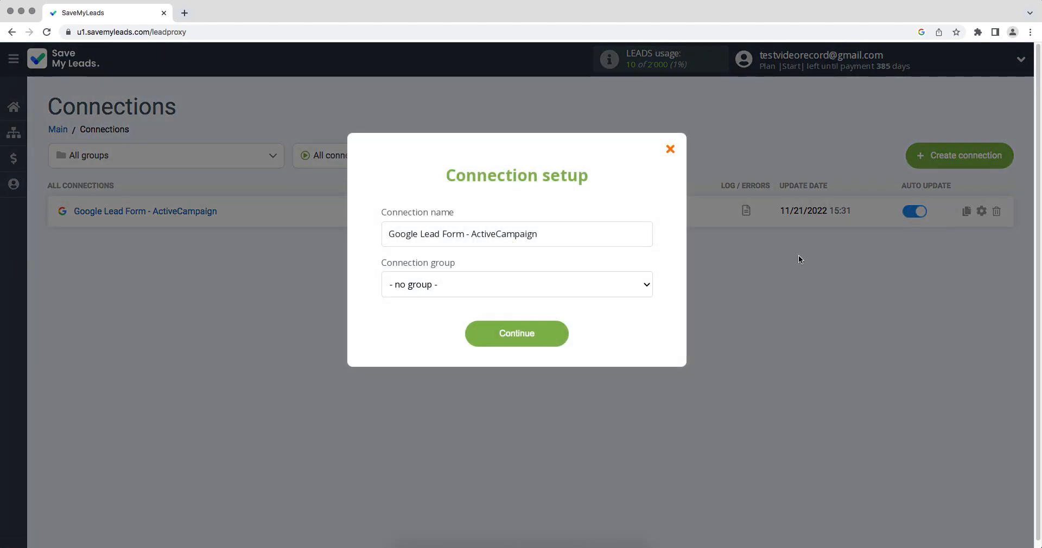
text(11/21/2022)
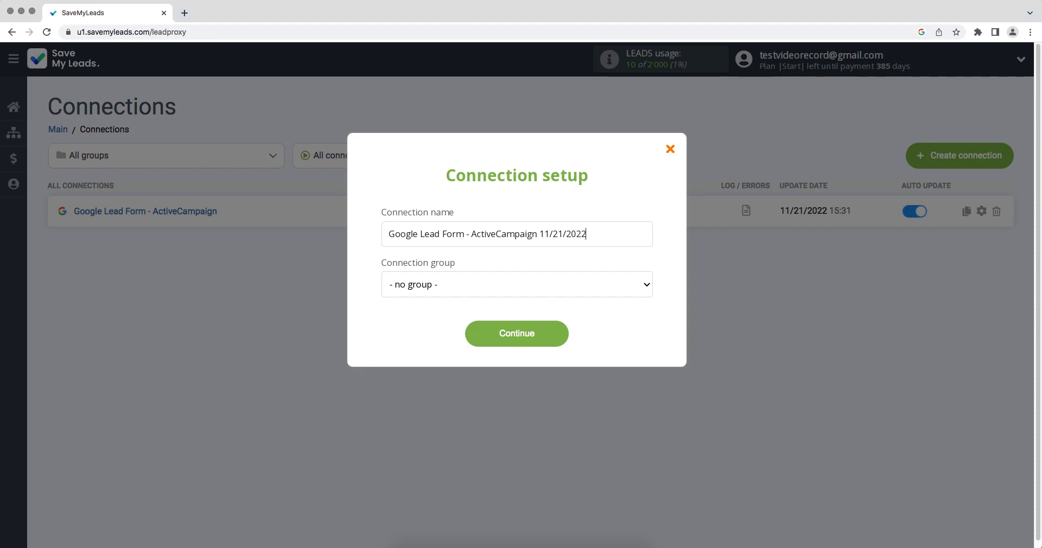
click(554, 335)
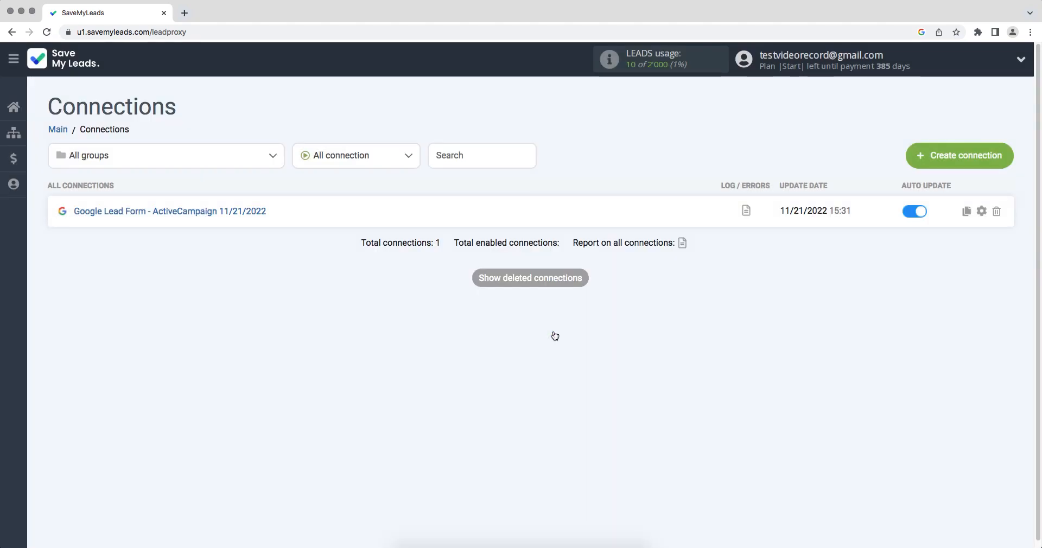